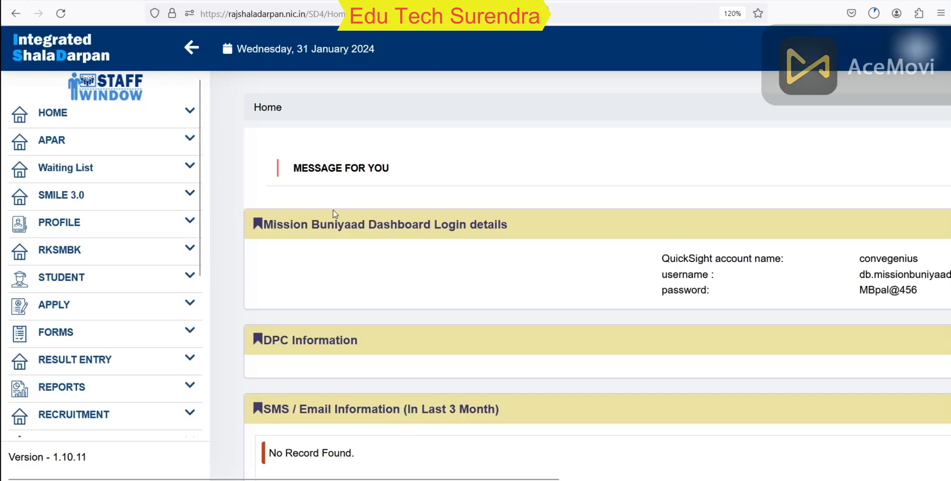
Step: Open the TAF 2023 PART2 form from the APPLY options
{"action": "left_click", "coordinate": [189, 308]}
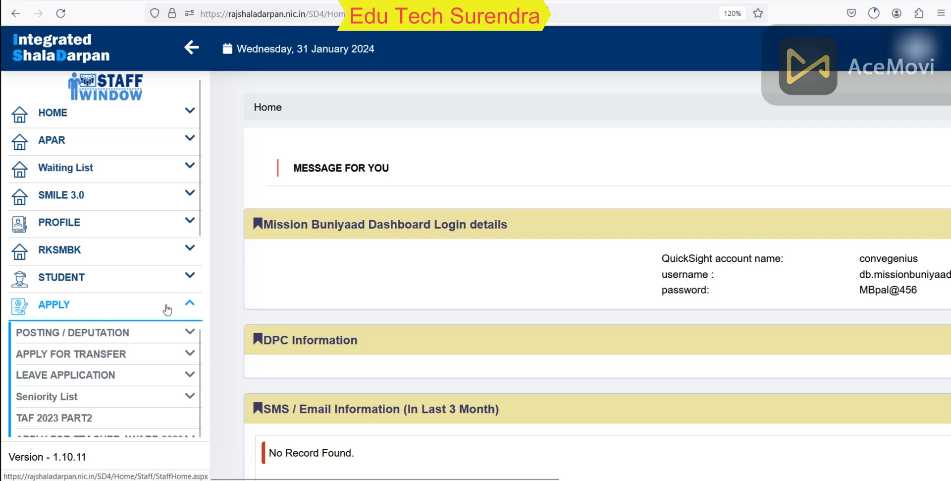
{"action": "scroll", "coordinate": [152, 313], "scroll_direction": "down", "scroll_amount": 2}
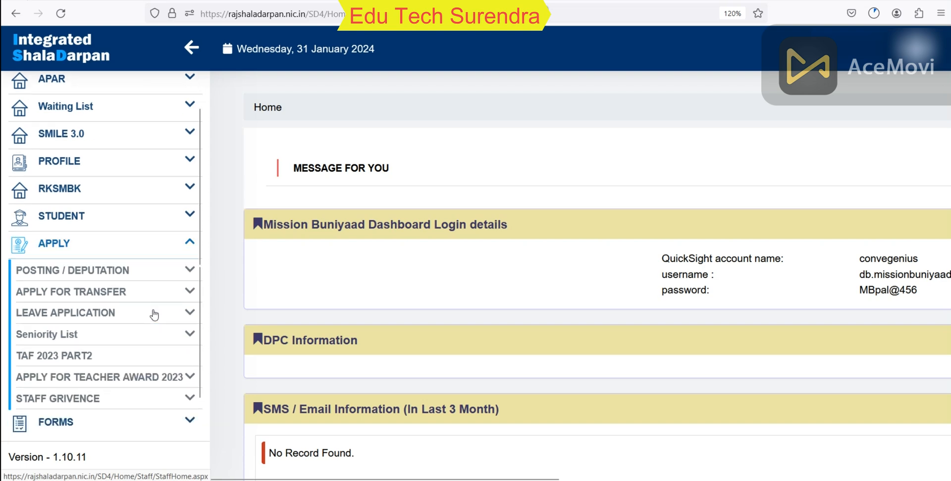
{"action": "left_click", "coordinate": [80, 348]}
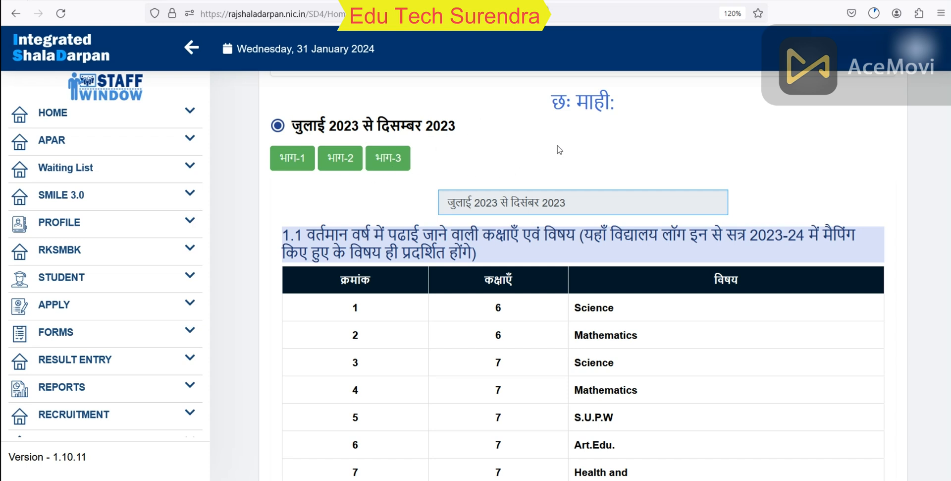
Step: In section 1.2, set the teacher's average physical attendance over the last six months to 81% से अधिक
{"action": "scroll", "coordinate": [574, 150], "scroll_direction": "down", "scroll_amount": 3}
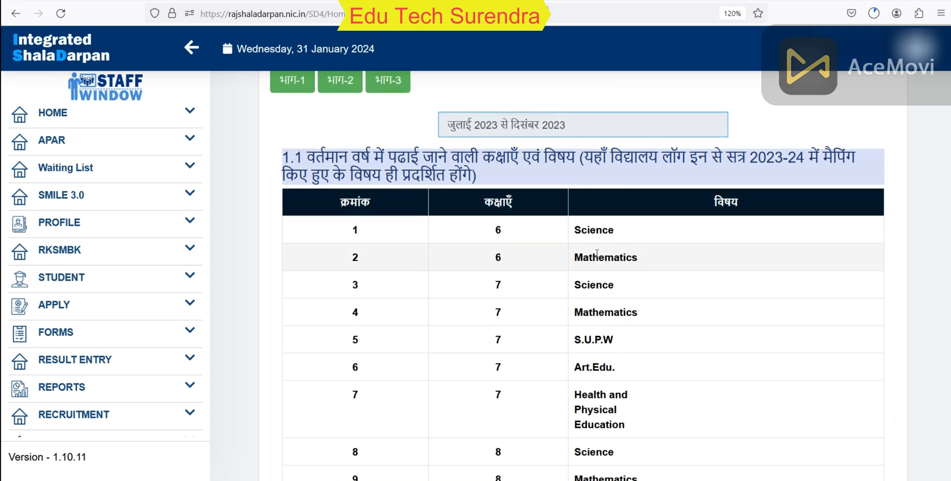
{"action": "scroll", "coordinate": [597, 254], "scroll_direction": "down", "scroll_amount": 3}
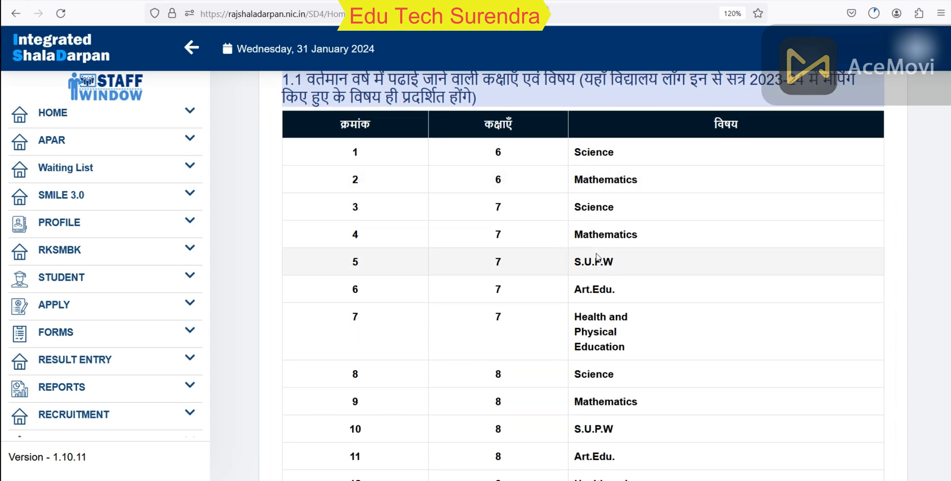
{"action": "scroll", "coordinate": [597, 257], "scroll_direction": "down", "scroll_amount": 15}
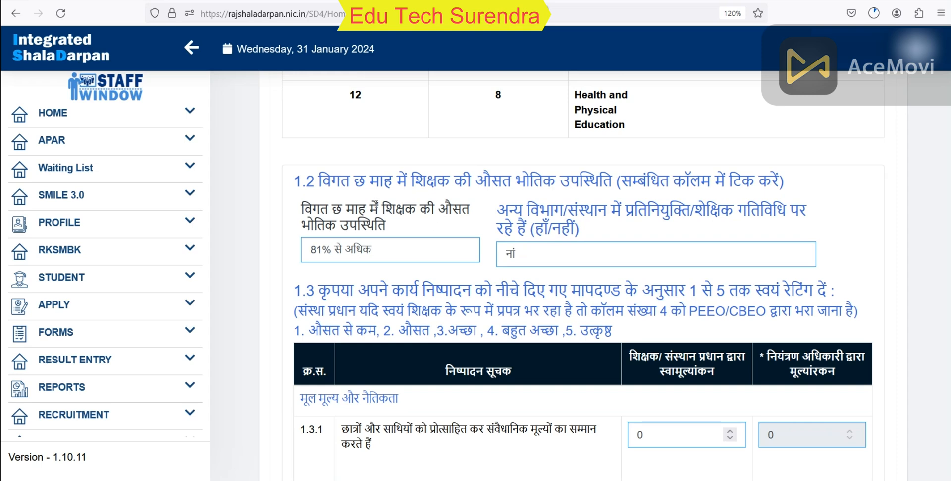
{"action": "left_click", "coordinate": [414, 249]}
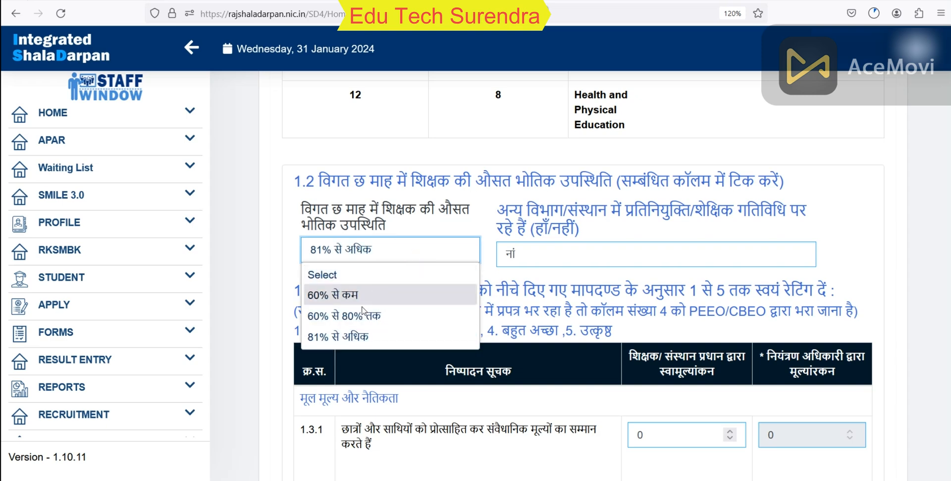
{"action": "left_click", "coordinate": [360, 336]}
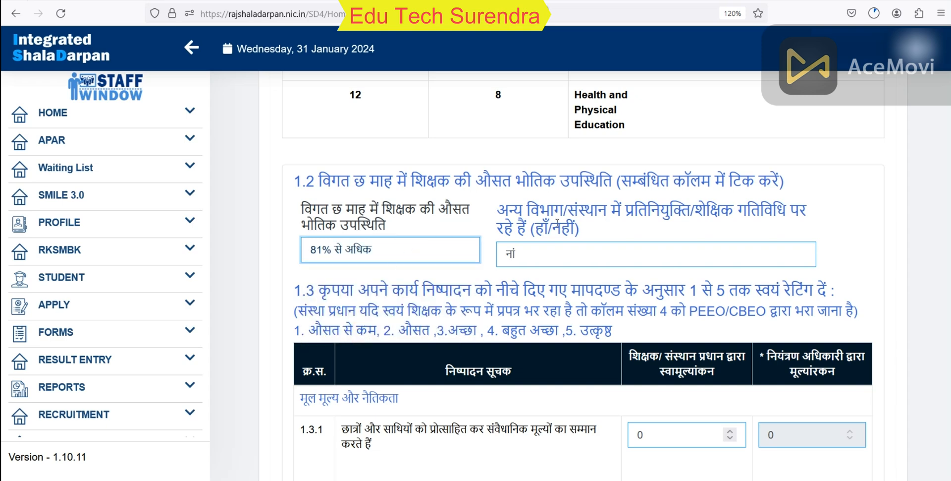
Step: Try हाँ for the deputation question with its शैक्षणिक and गैर-शैक्षणिक fields, and restore the answer to नां
{"action": "left_click", "coordinate": [594, 253]}
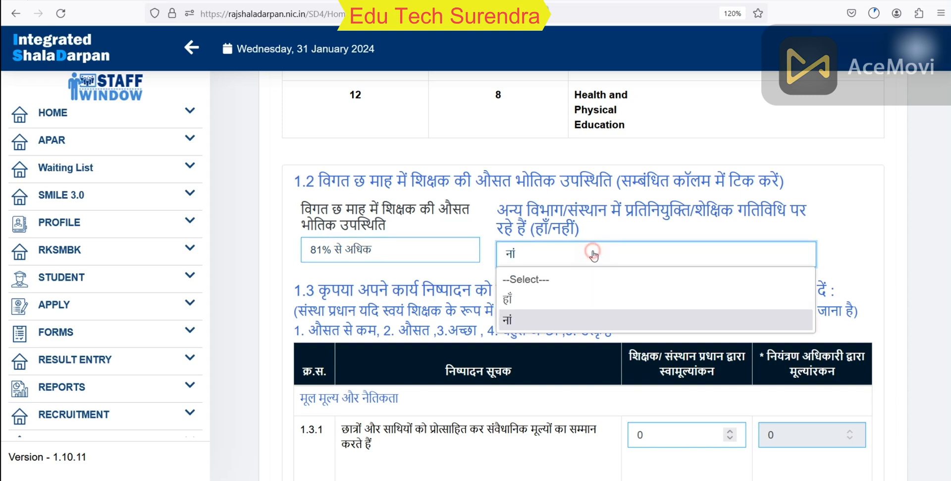
{"action": "left_click", "coordinate": [538, 300]}
{"action": "key", "text": "ctrl+minus"}
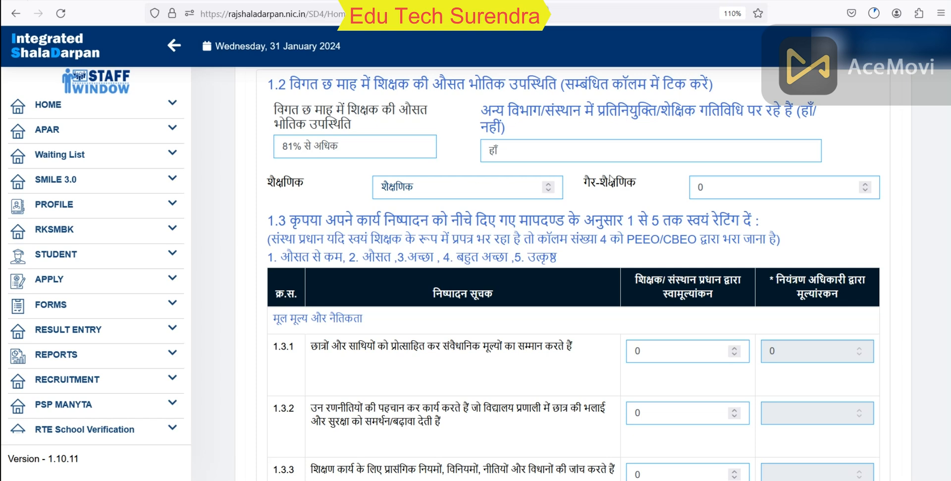
{"action": "left_click", "coordinate": [479, 191]}
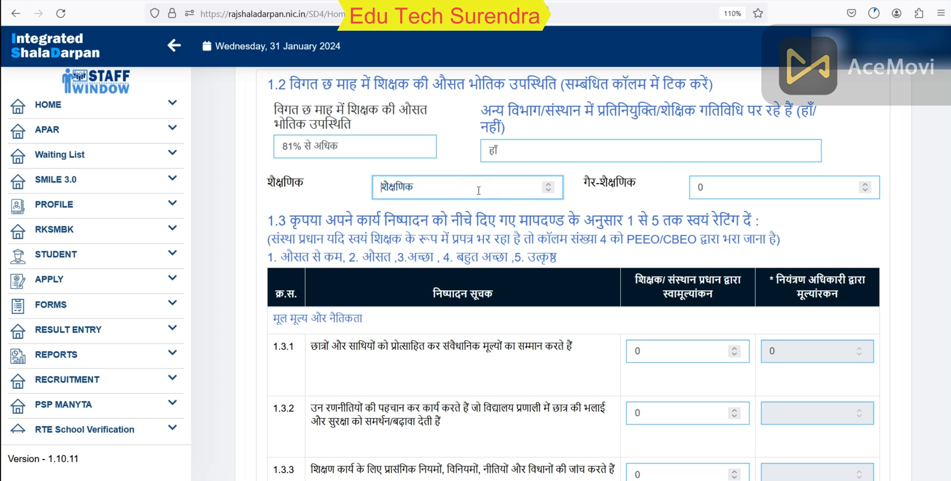
{"action": "left_click", "coordinate": [728, 190]}
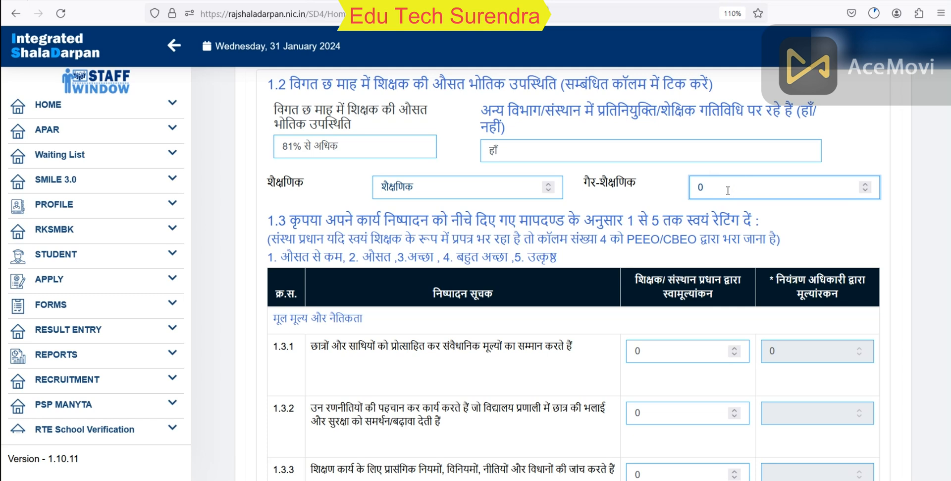
{"action": "left_click", "coordinate": [623, 151]}
{"action": "left_click", "coordinate": [552, 210]}
Step: Set the teacher self-assessment ratings for indicators 1.3.1 and 1.3.2 to 5
{"action": "scroll", "coordinate": [546, 181], "scroll_direction": "down", "scroll_amount": 3}
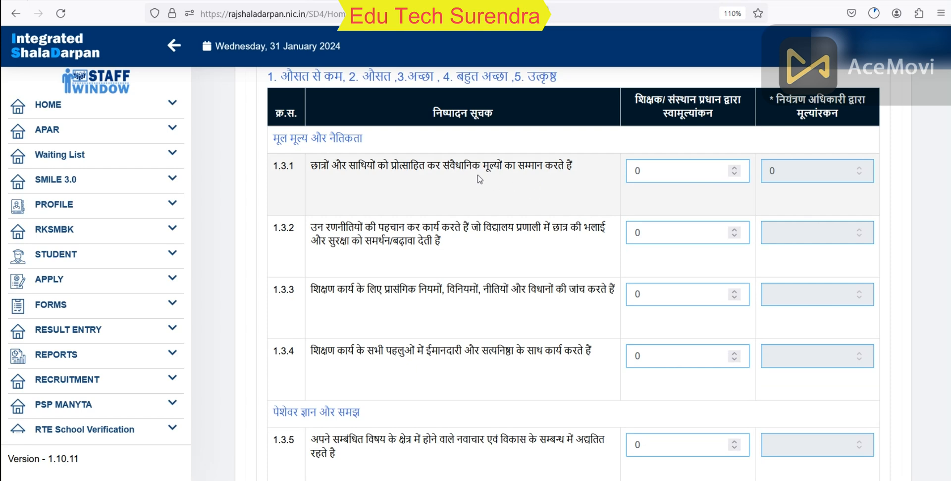
{"action": "scroll", "coordinate": [480, 179], "scroll_direction": "up", "scroll_amount": 2}
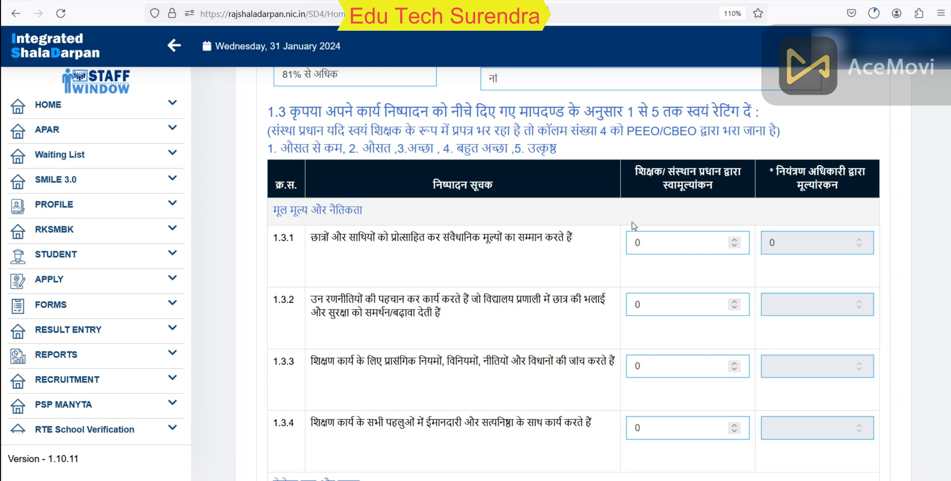
{"action": "scroll", "coordinate": [570, 203], "scroll_direction": "down", "scroll_amount": 2}
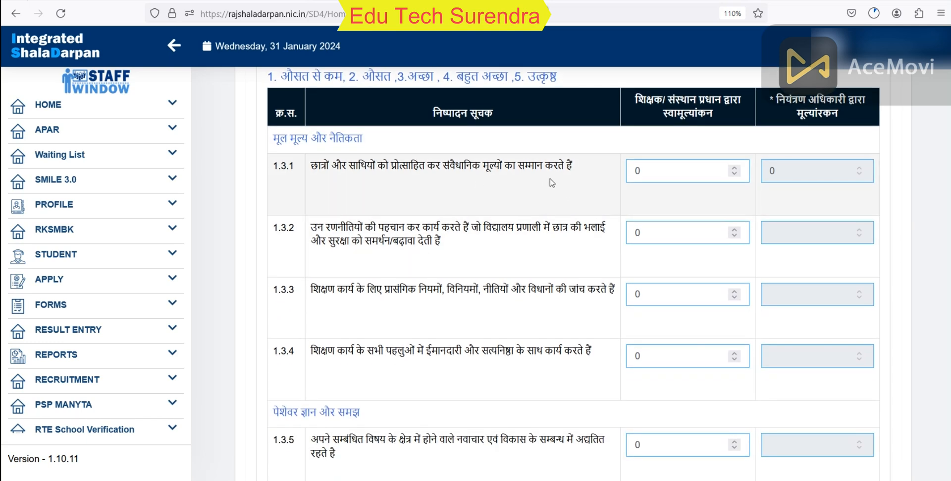
{"action": "left_click", "coordinate": [649, 176]}
{"action": "key", "text": "BackSpace"}
{"action": "type", "text": "5"}
{"action": "left_click", "coordinate": [659, 231]}
{"action": "key", "text": "BackSpace"}
{"action": "type", "text": "5"}
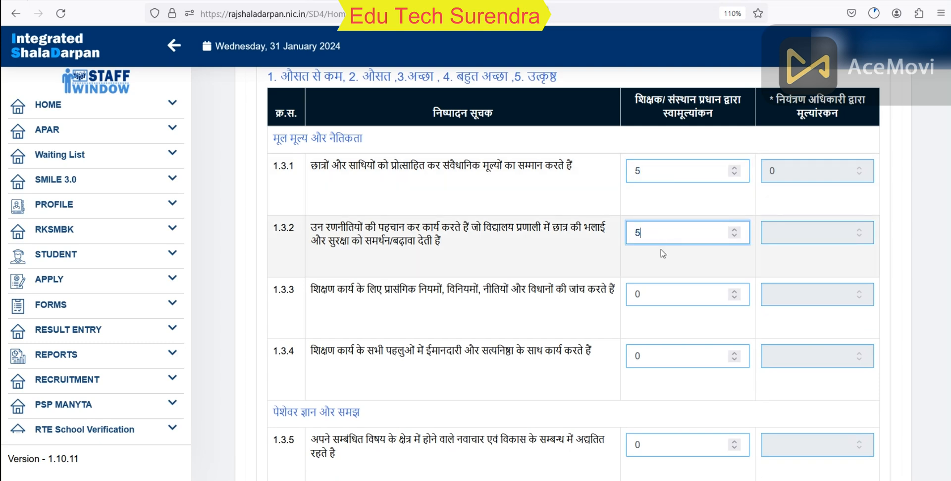
Step: Rate indicator 1.3.3 as 2, 1.3.4 as 5 and 1.3.5 as 2 in the self-assessment column
{"action": "left_click", "coordinate": [671, 293]}
{"action": "key", "text": "BackSpace"}
{"action": "type", "text": "2"}
{"action": "left_click", "coordinate": [682, 352]}
{"action": "scroll", "coordinate": [659, 248], "scroll_direction": "down", "scroll_amount": 3}
{"action": "key", "text": "BackSpace"}
{"action": "type", "text": "5"}
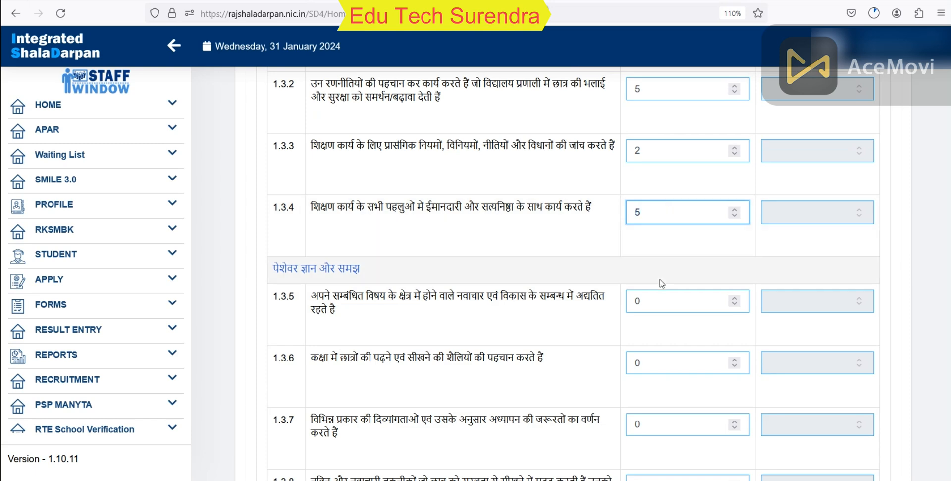
{"action": "left_click", "coordinate": [661, 304]}
{"action": "key", "text": "BackSpace"}
{"action": "type", "text": "2"}
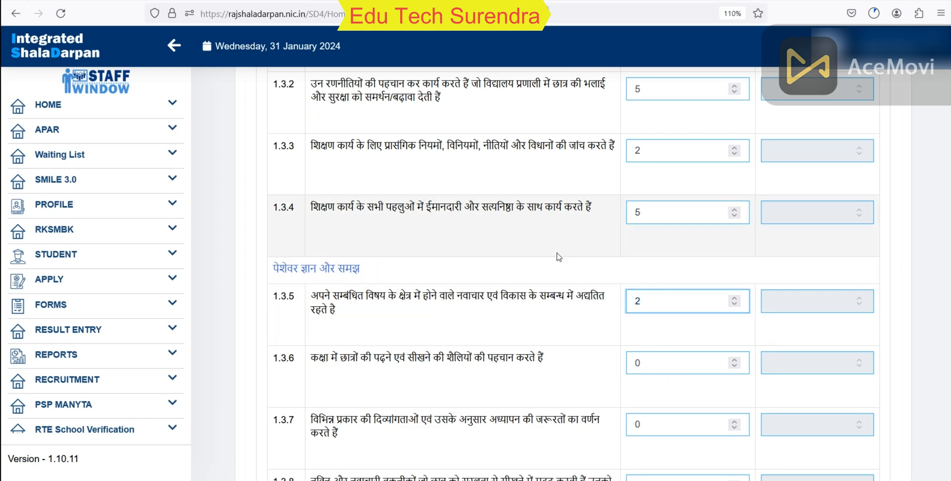
Step: Review the remaining indicators through section 1.5 and save this page of the form
{"action": "scroll", "coordinate": [556, 254], "scroll_direction": "down", "scroll_amount": 4}
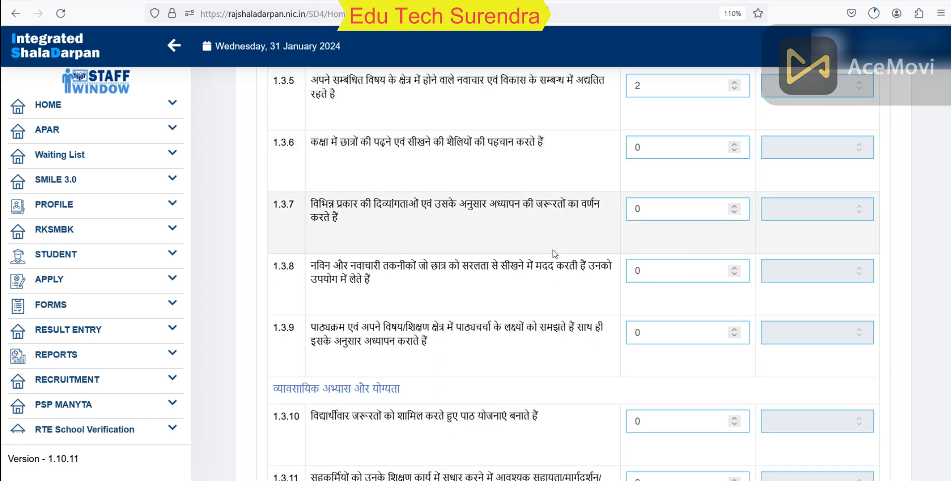
{"action": "scroll", "coordinate": [639, 225], "scroll_direction": "down", "scroll_amount": 3}
{"action": "scroll", "coordinate": [639, 224], "scroll_direction": "down", "scroll_amount": 4}
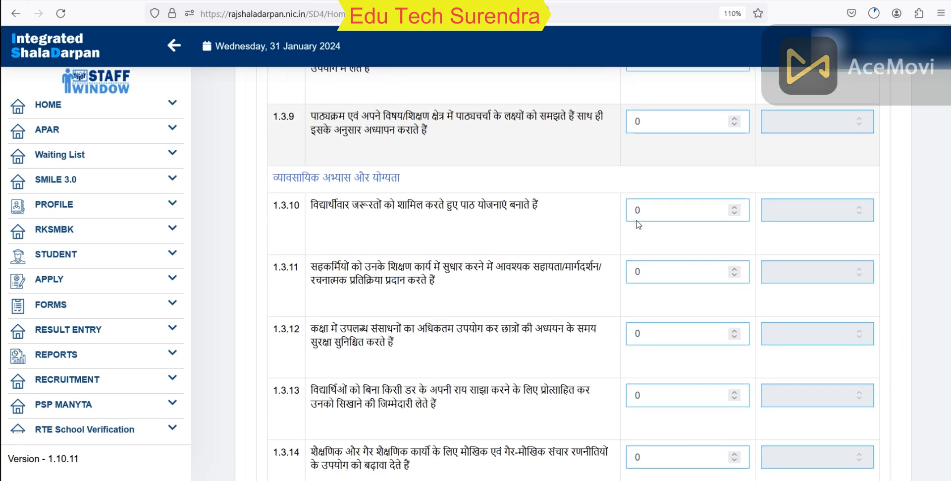
{"action": "scroll", "coordinate": [639, 225], "scroll_direction": "down", "scroll_amount": 4}
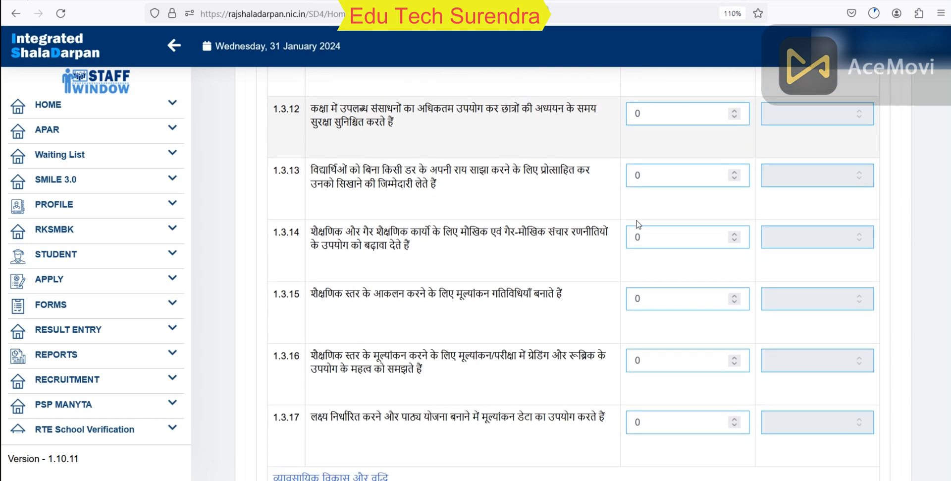
{"action": "scroll", "coordinate": [638, 218], "scroll_direction": "down", "scroll_amount": 4}
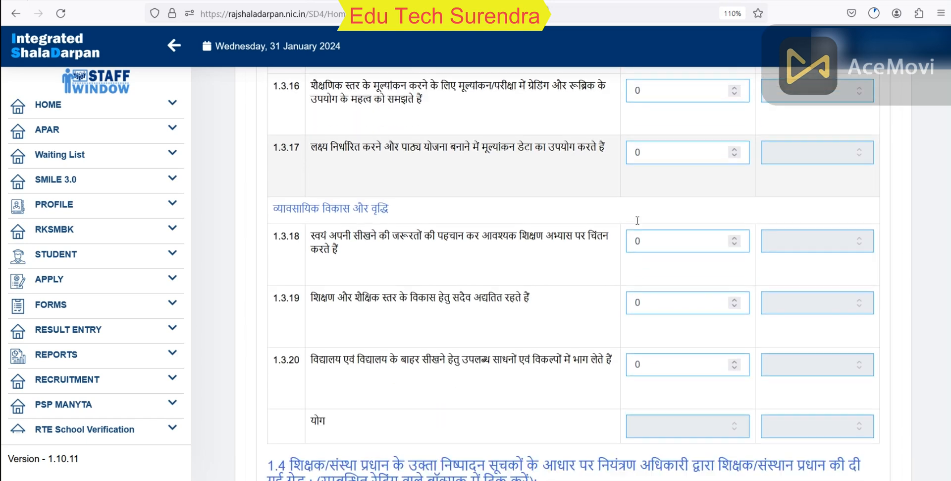
{"action": "scroll", "coordinate": [638, 214], "scroll_direction": "down", "scroll_amount": 2}
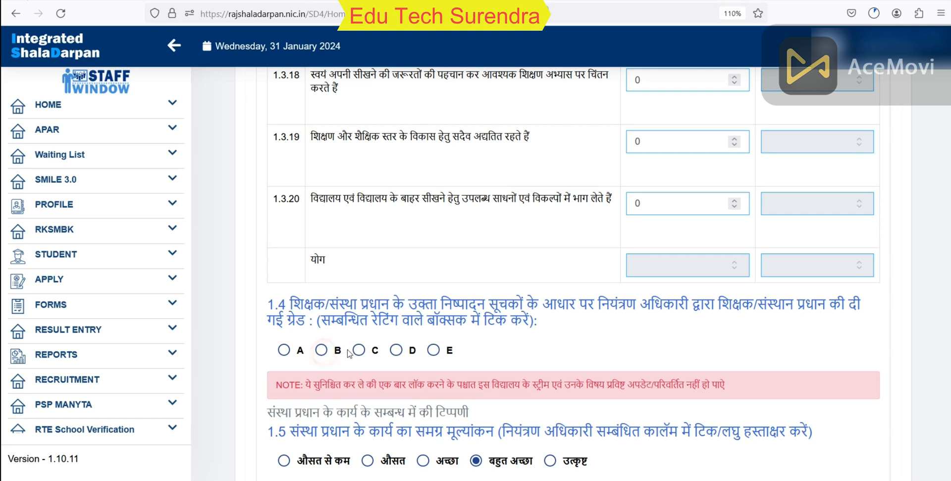
{"action": "scroll", "coordinate": [506, 334], "scroll_direction": "down", "scroll_amount": 5}
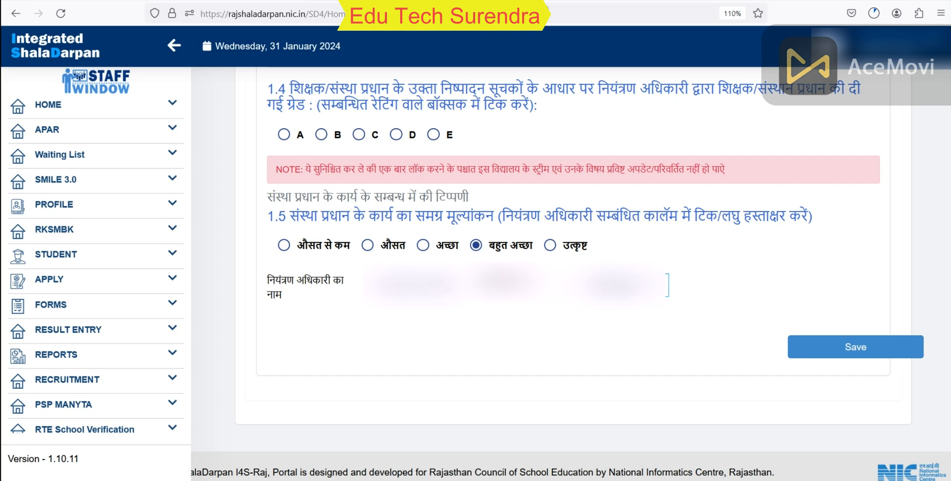
{"action": "left_click", "coordinate": [835, 352]}
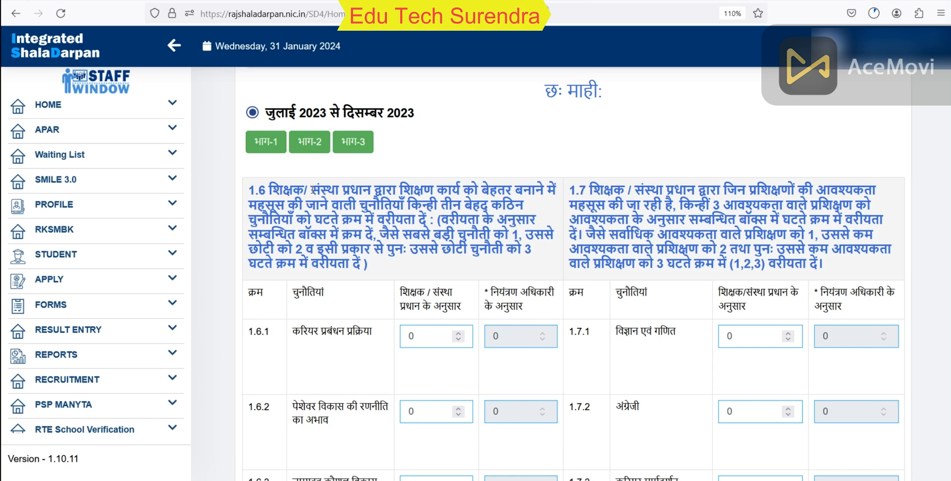
Step: Set the teacher priority for challenge 1.6.4 बच्चों की अनियमितता to 1
{"action": "scroll", "coordinate": [311, 189], "scroll_direction": "down", "scroll_amount": 2}
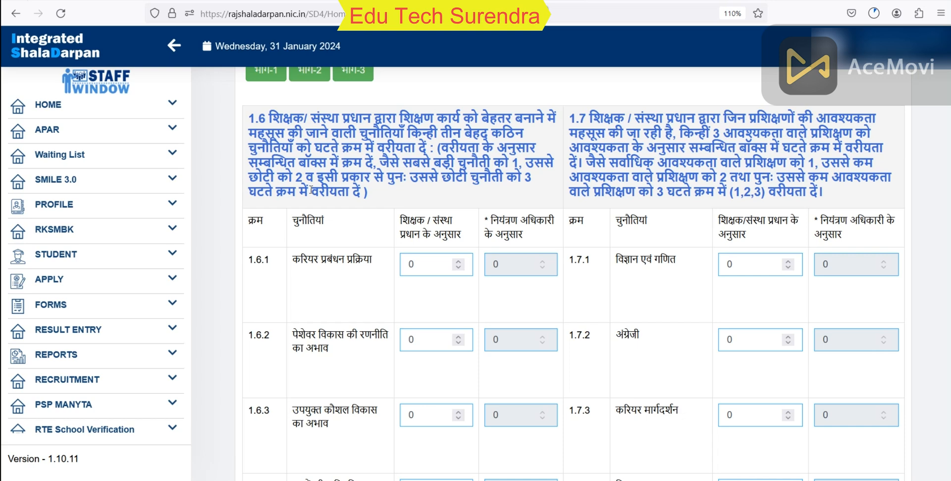
{"action": "scroll", "coordinate": [367, 243], "scroll_direction": "down", "scroll_amount": 6}
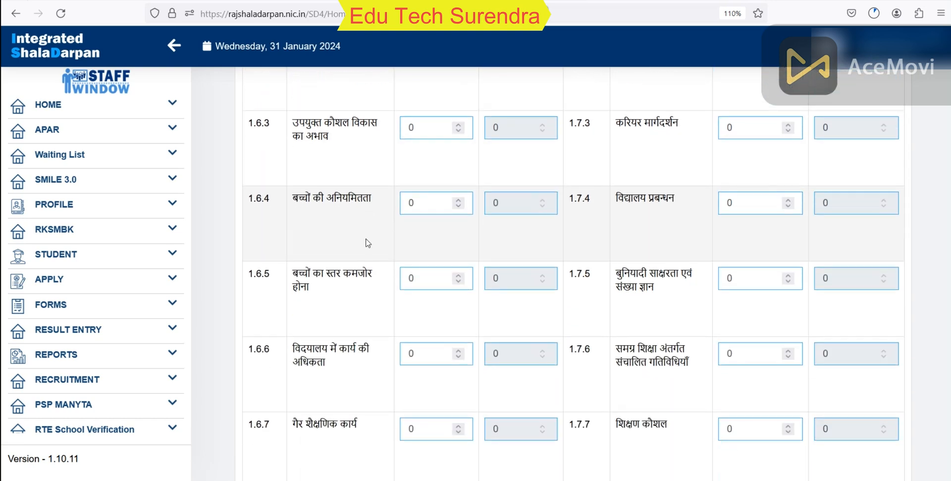
{"action": "left_click", "coordinate": [416, 204]}
{"action": "key", "text": "BackSpace"}
{"action": "type", "text": "1"}
{"action": "left_click", "coordinate": [416, 228]}
Step: Set the teacher priority for challenge 1.6.5 बच्चों का स्तर कमजोर होना to 1 and replace the priority for 1.6.6
{"action": "left_click", "coordinate": [423, 284]}
{"action": "key", "text": "BackSpace"}
{"action": "type", "text": "1"}
{"action": "left_click", "coordinate": [421, 298]}
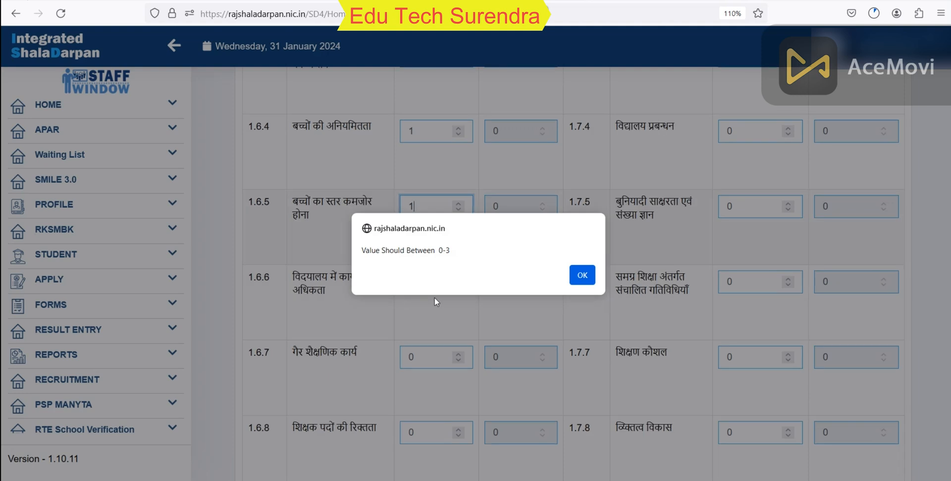
{"action": "left_click", "coordinate": [579, 272]}
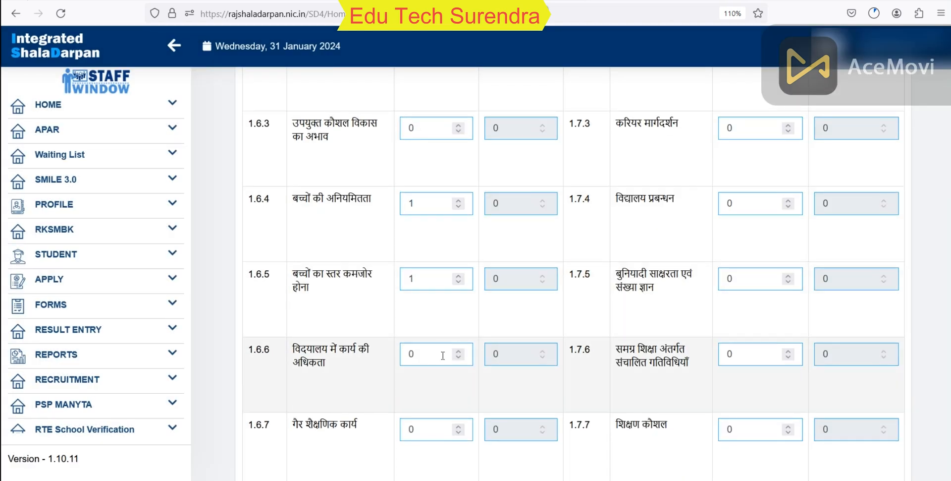
{"action": "left_click", "coordinate": [439, 360]}
{"action": "key", "text": "BackSpace"}
Step: Set the teacher priority for training need 1.7.1 विज्ञान एवं गणित to 1
{"action": "scroll", "coordinate": [607, 128], "scroll_direction": "up", "scroll_amount": 5}
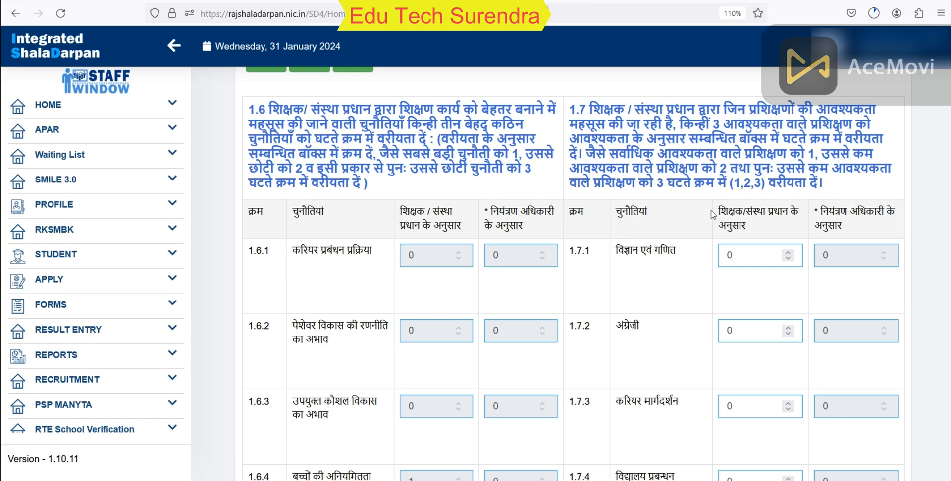
{"action": "left_click", "coordinate": [748, 258]}
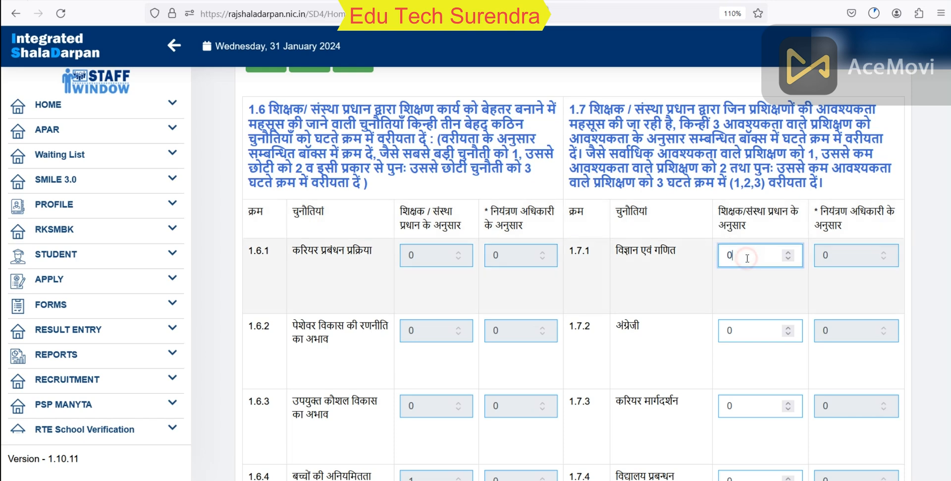
{"action": "key", "text": "BackSpace"}
{"action": "type", "text": "1"}
{"action": "left_click", "coordinate": [685, 213]}
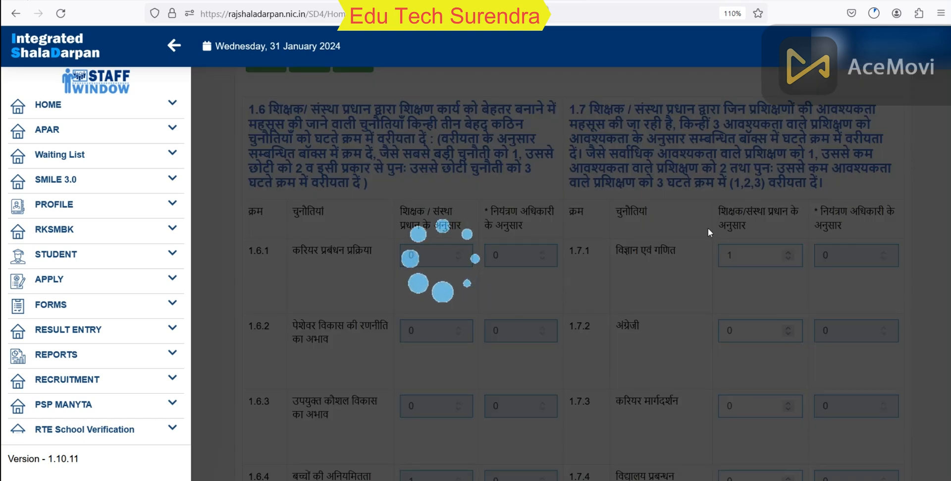
Step: Set the teacher priority for training need 1.7.2 अंग्रेजी to 2 and for 1.7.4 विद्यालय प्रबन्धन to 3
{"action": "scroll", "coordinate": [709, 232], "scroll_direction": "down", "scroll_amount": 3}
{"action": "left_click", "coordinate": [739, 192]}
{"action": "key", "text": "BackSpace"}
{"action": "type", "text": "2"}
{"action": "left_click", "coordinate": [692, 205]}
{"action": "left_click", "coordinate": [746, 336]}
{"action": "key", "text": "BackSpace"}
{"action": "type", "text": "3"}
{"action": "left_click", "coordinate": [707, 299]}
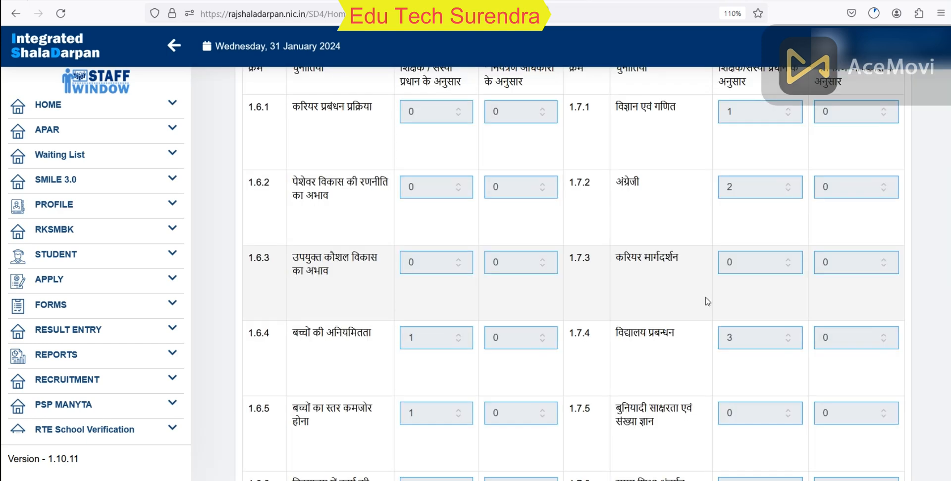
Step: Review the section 1.8 contributions checklist and submit this page of the form
{"action": "scroll", "coordinate": [708, 301], "scroll_direction": "down", "scroll_amount": 15}
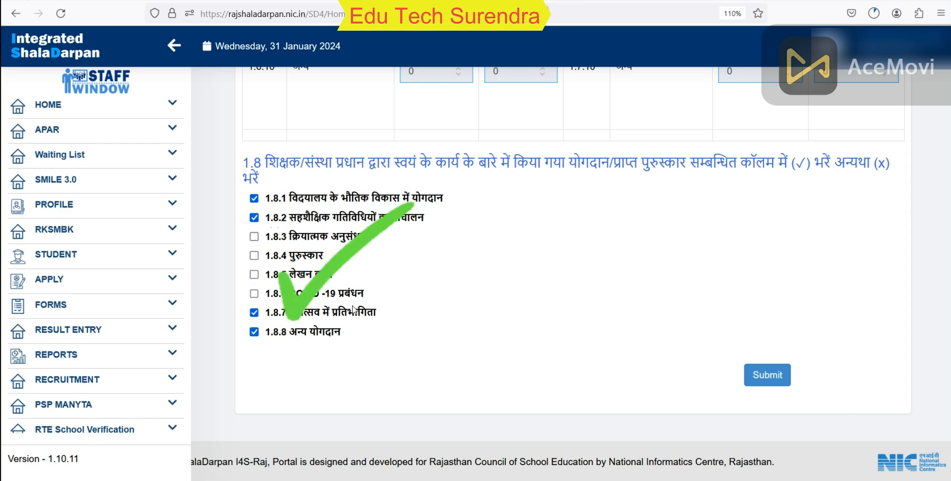
{"action": "scroll", "coordinate": [595, 302], "scroll_direction": "up", "scroll_amount": 3}
{"action": "scroll", "coordinate": [602, 306], "scroll_direction": "down", "scroll_amount": 3}
{"action": "left_click", "coordinate": [764, 377]}
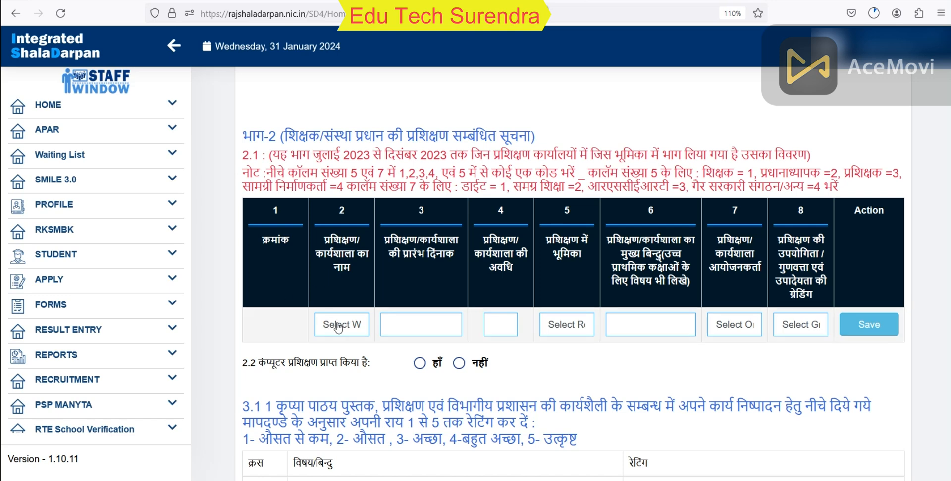
Step: Choose अन्य as the training/workshop name in the section 2.1 training entry row
{"action": "scroll", "coordinate": [339, 324], "scroll_direction": "down", "scroll_amount": 3}
{"action": "left_click", "coordinate": [351, 181]}
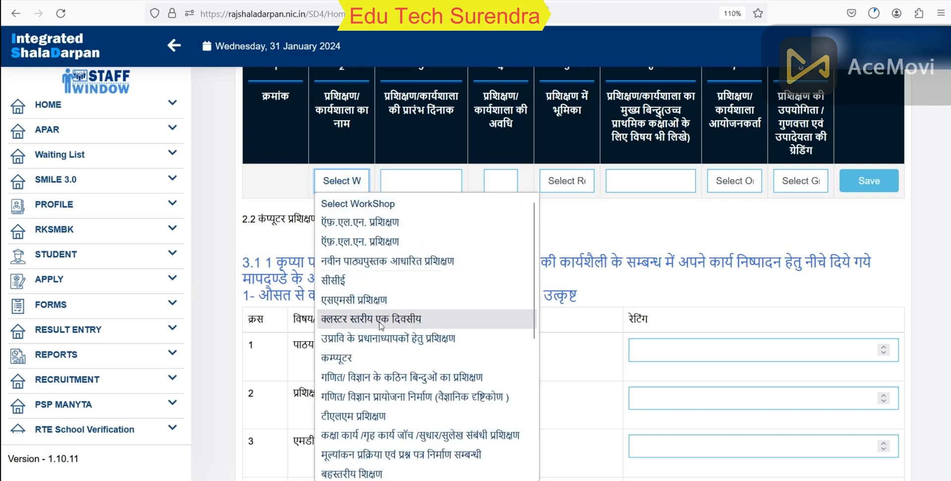
{"action": "scroll", "coordinate": [369, 341], "scroll_direction": "down", "scroll_amount": 5}
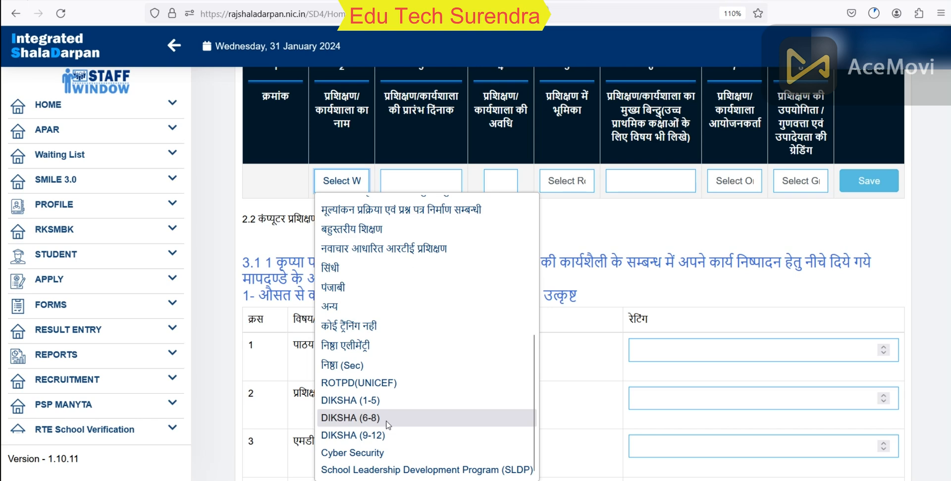
{"action": "left_click", "coordinate": [329, 306]}
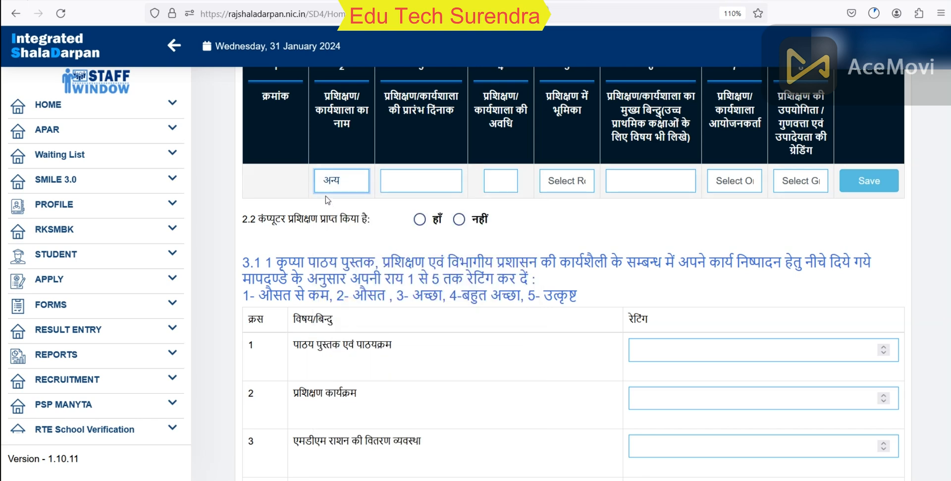
Step: Examine the start date, duration and role fields of the section 2.1 training row against the code notes
{"action": "left_click", "coordinate": [408, 185]}
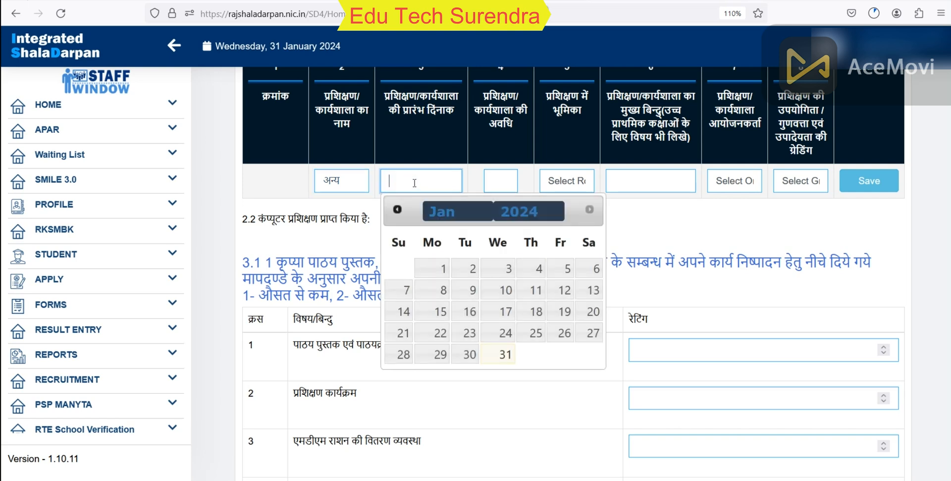
{"action": "left_click", "coordinate": [498, 183]}
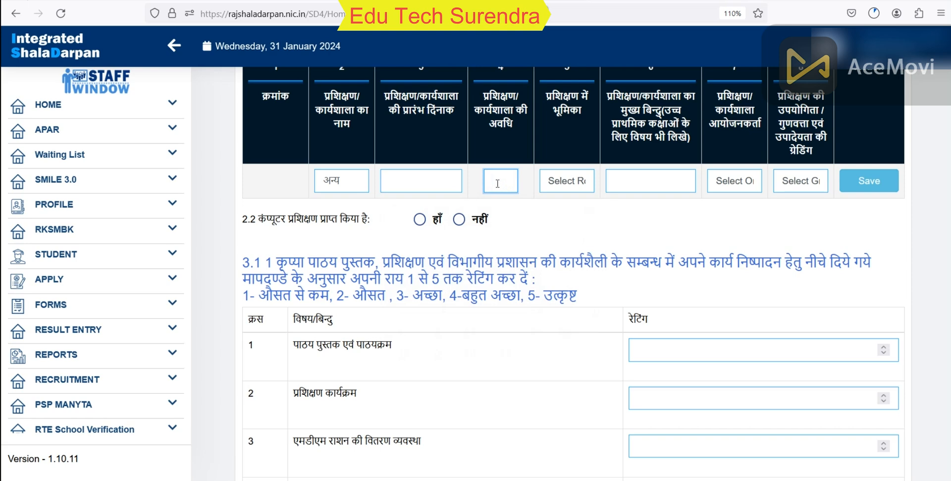
{"action": "left_click", "coordinate": [560, 185]}
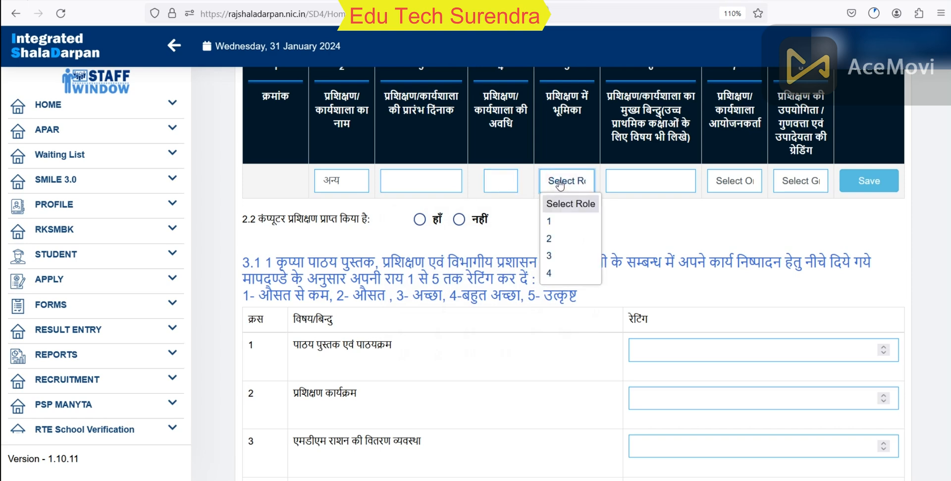
{"action": "left_click", "coordinate": [559, 204]}
{"action": "scroll", "coordinate": [499, 221], "scroll_direction": "up", "scroll_amount": 4}
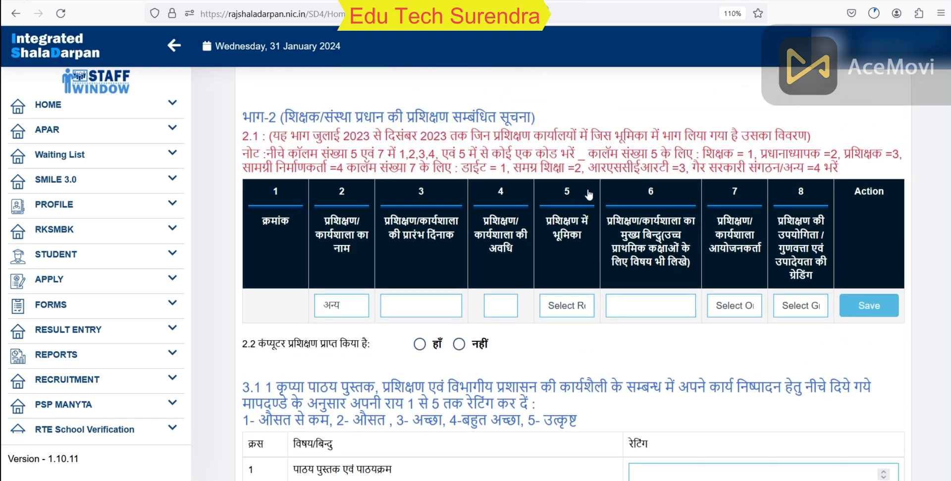
{"action": "scroll", "coordinate": [499, 221], "scroll_direction": "down", "scroll_amount": 1}
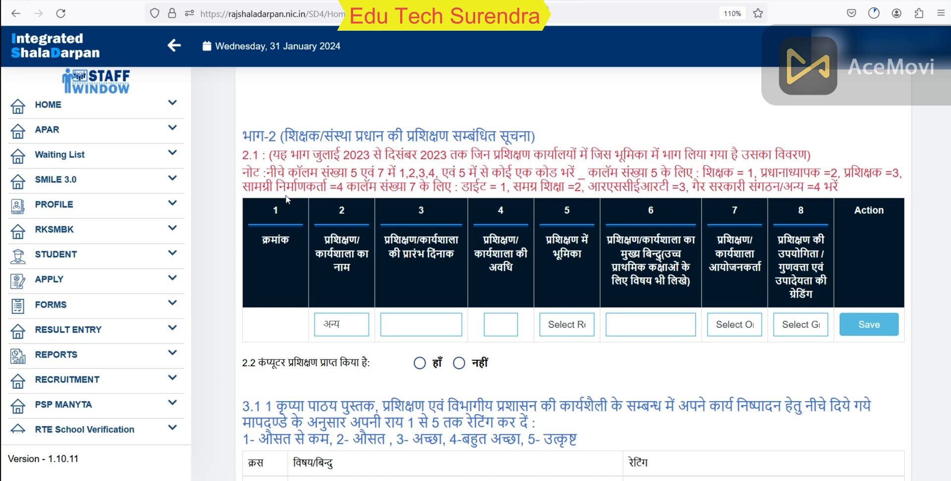
{"action": "left_click", "coordinate": [566, 325]}
{"action": "left_click", "coordinate": [566, 325]}
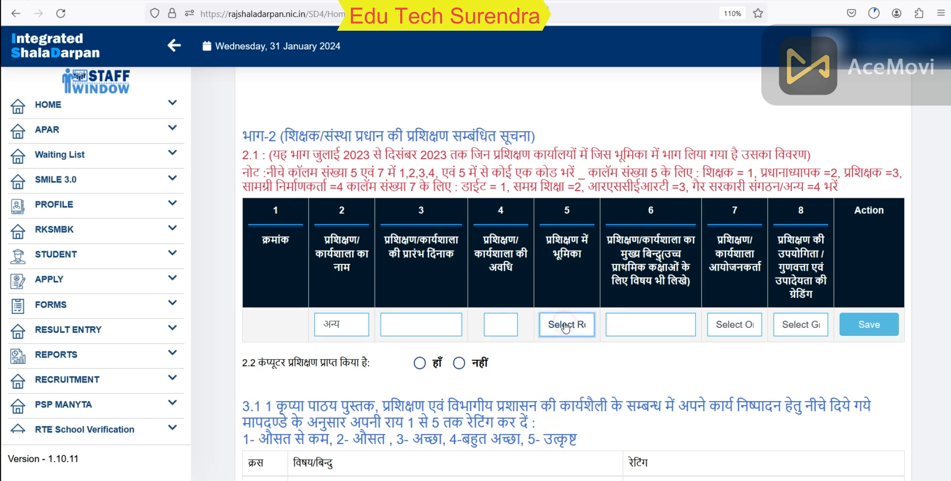
Step: Examine the main topic field and the organizer and grade choices in the section 2.1 training row
{"action": "left_click", "coordinate": [637, 324]}
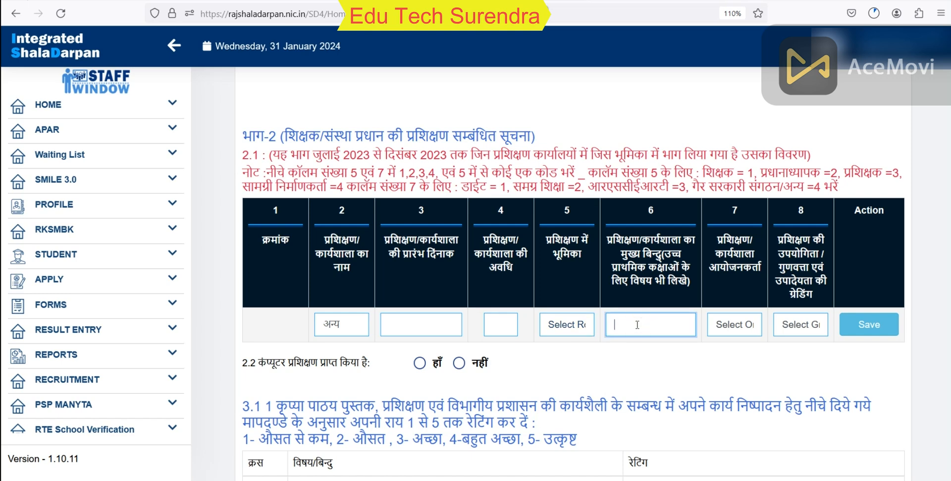
{"action": "left_click", "coordinate": [738, 326]}
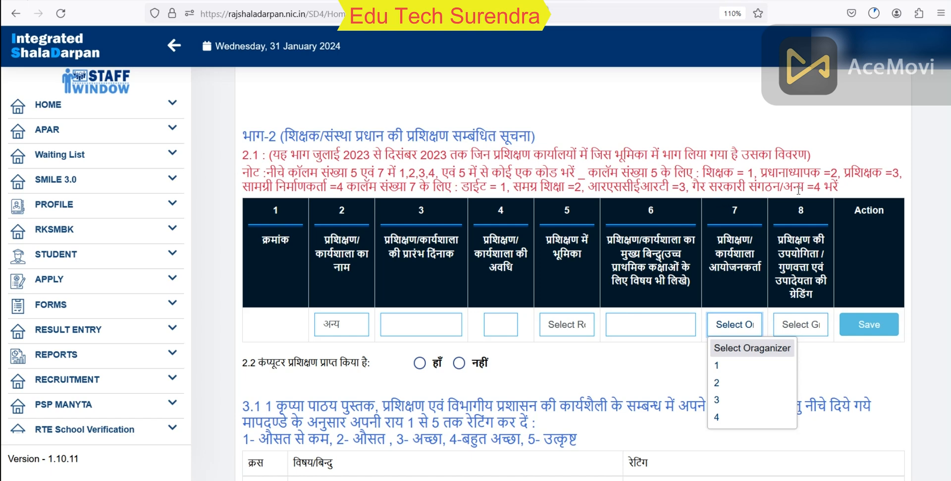
{"action": "left_click", "coordinate": [741, 330]}
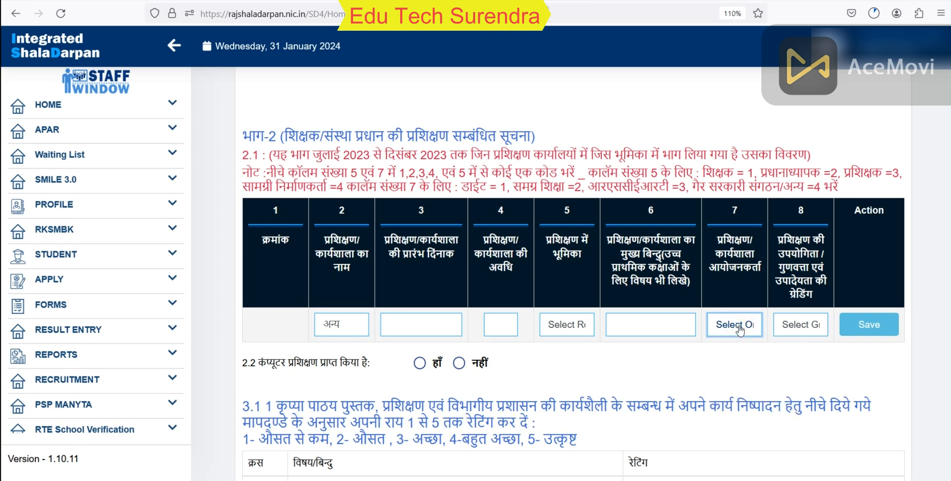
{"action": "left_click", "coordinate": [812, 325]}
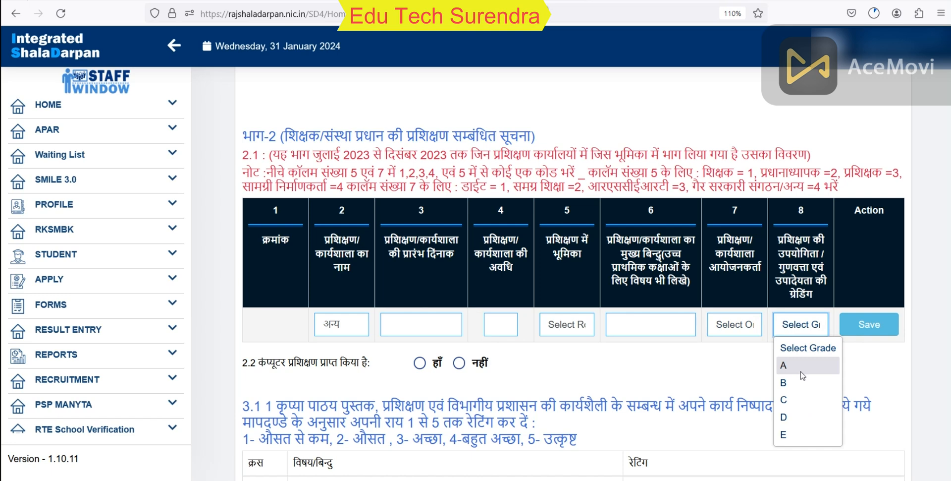
{"action": "left_click", "coordinate": [795, 324]}
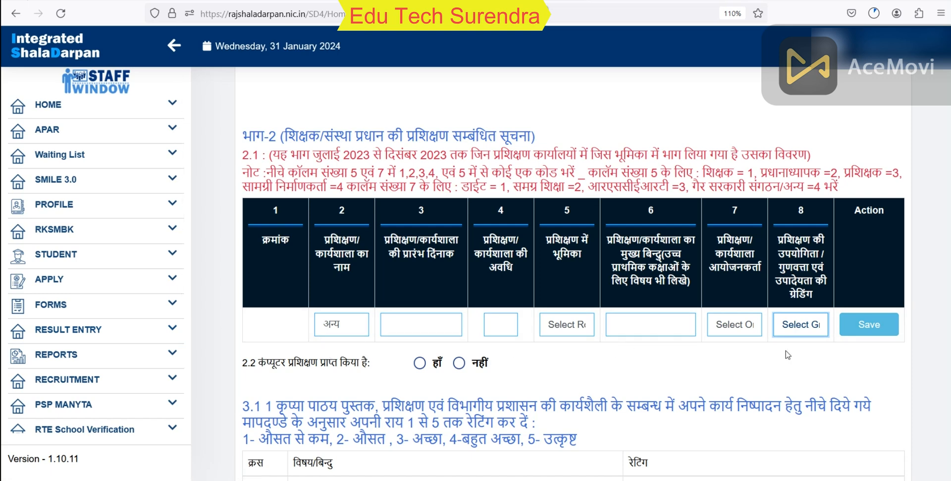
Step: Answer नहीं to question 2.2 on whether computer training has been received
{"action": "scroll", "coordinate": [569, 328], "scroll_direction": "down", "scroll_amount": 2}
{"action": "scroll", "coordinate": [569, 329], "scroll_direction": "down", "scroll_amount": 2}
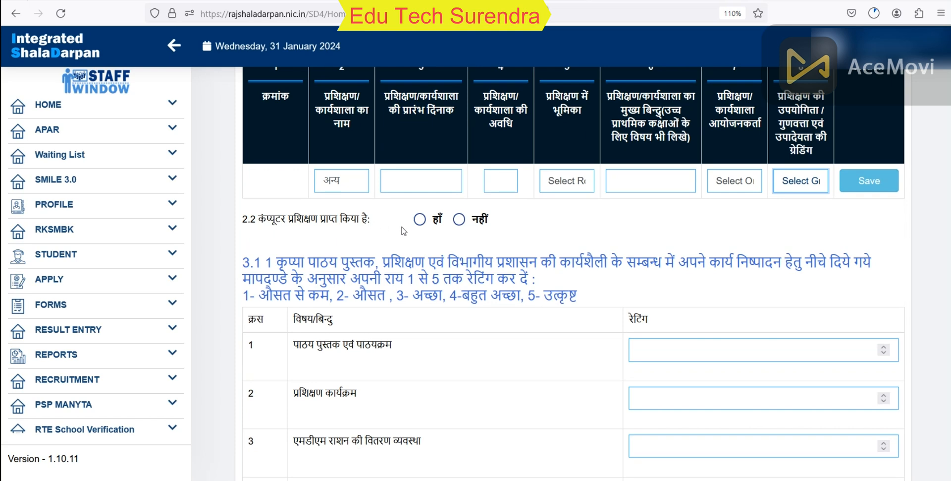
{"action": "left_click", "coordinate": [459, 219]}
Step: Rate items 1 पाठय पुस्तक एवं पाठयक्रम, 2 प्रशिक्षण कार्यक्रम and 3 एमडीएम राशन की वितरण व्यवस्था as 4 in section 3.1
{"action": "scroll", "coordinate": [519, 236], "scroll_direction": "down", "scroll_amount": 4}
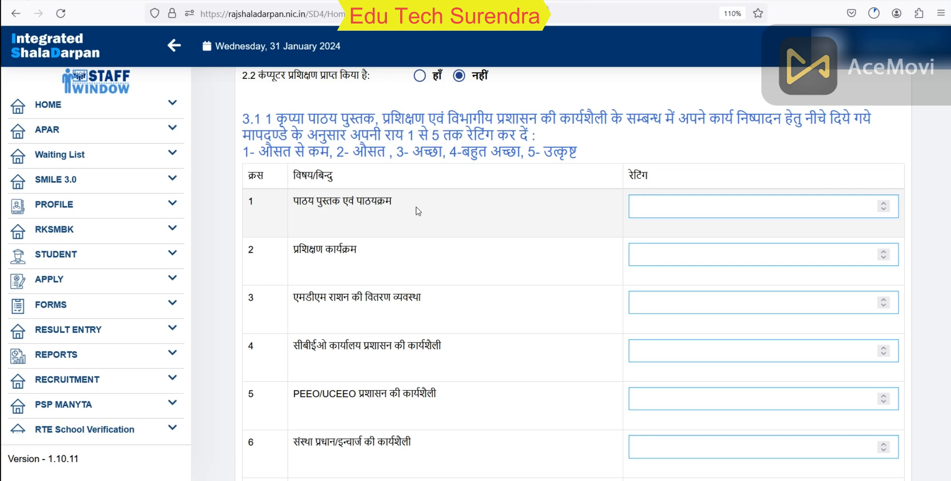
{"action": "left_click", "coordinate": [683, 201]}
{"action": "type", "text": "4"}
{"action": "left_click", "coordinate": [659, 254]}
{"action": "type", "text": "4"}
{"action": "scroll", "coordinate": [570, 255], "scroll_direction": "down", "scroll_amount": 2}
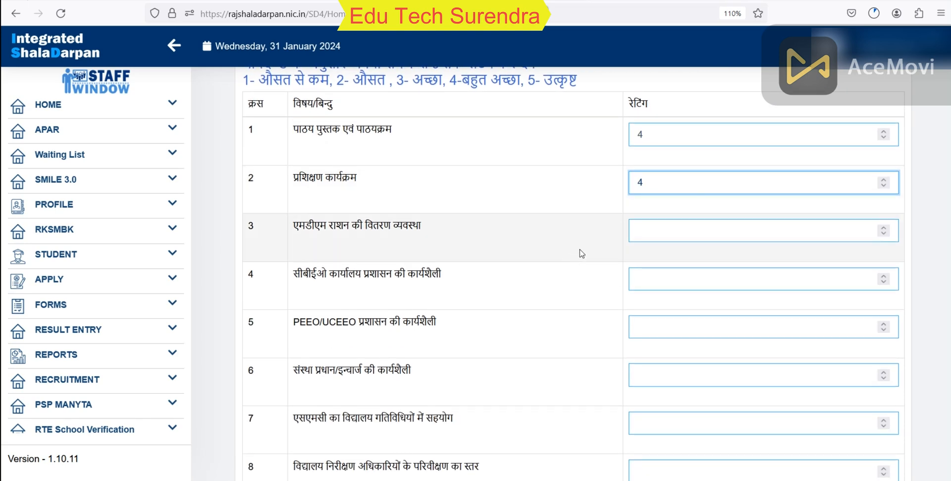
{"action": "left_click", "coordinate": [649, 237]}
{"action": "type", "text": "4"}
Step: Rate items 4 सीबीईओ कार्यालय प्रशासन की कार्यशैली and 5 PEEO/UCEEO प्रशासन की कार्यशैली as 5
{"action": "left_click", "coordinate": [654, 272]}
{"action": "type", "text": "5"}
{"action": "left_click", "coordinate": [659, 322]}
{"action": "type", "text": "5"}
Step: Set the rating for item 6 संस्था प्रधान/इन्चार्ज की कार्यशैली to 5, within the allowed range
{"action": "scroll", "coordinate": [577, 286], "scroll_direction": "down", "scroll_amount": 2}
{"action": "left_click", "coordinate": [663, 303]}
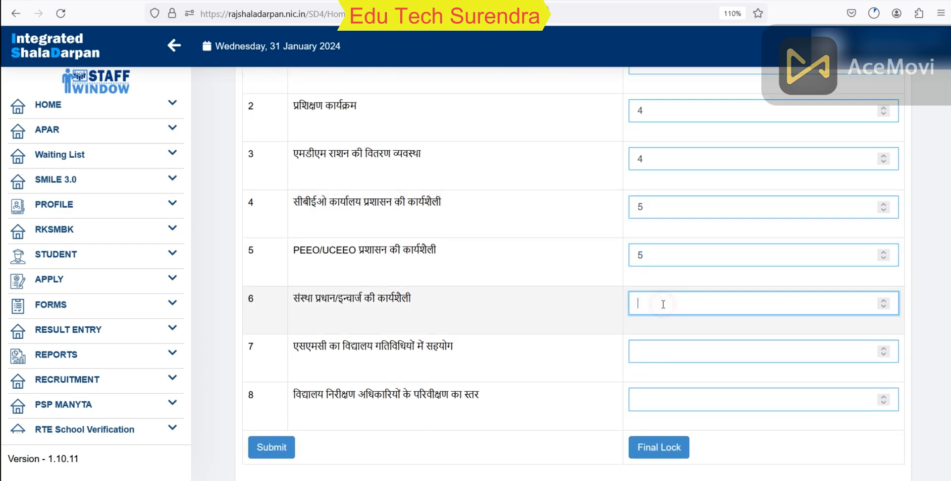
{"action": "type", "text": "5"}
{"action": "scroll", "coordinate": [651, 308], "scroll_direction": "up", "scroll_amount": 1}
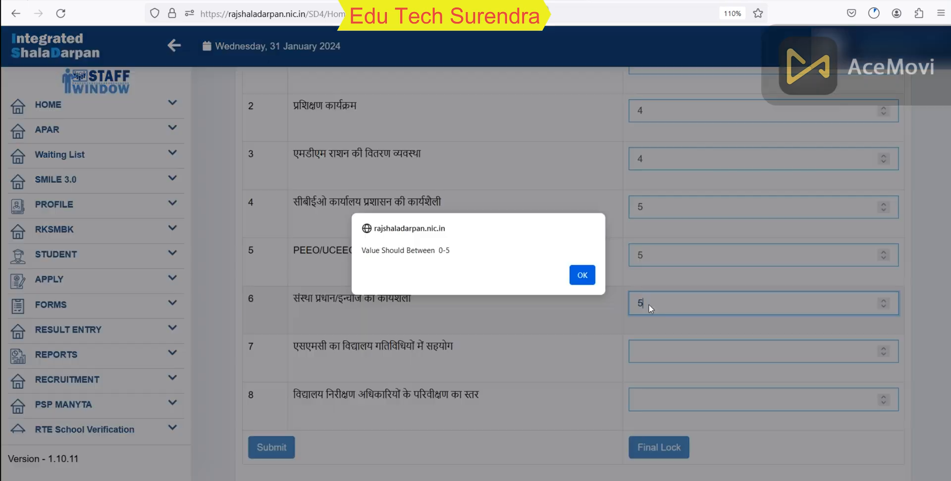
{"action": "left_click", "coordinate": [580, 277]}
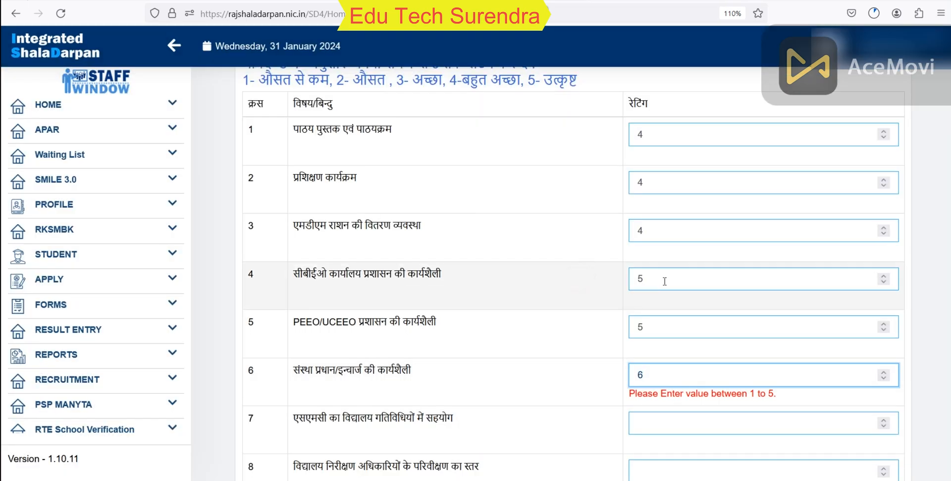
{"action": "scroll", "coordinate": [665, 281], "scroll_direction": "down", "scroll_amount": 2}
{"action": "key", "text": "BackSpace"}
{"action": "type", "text": "5"}
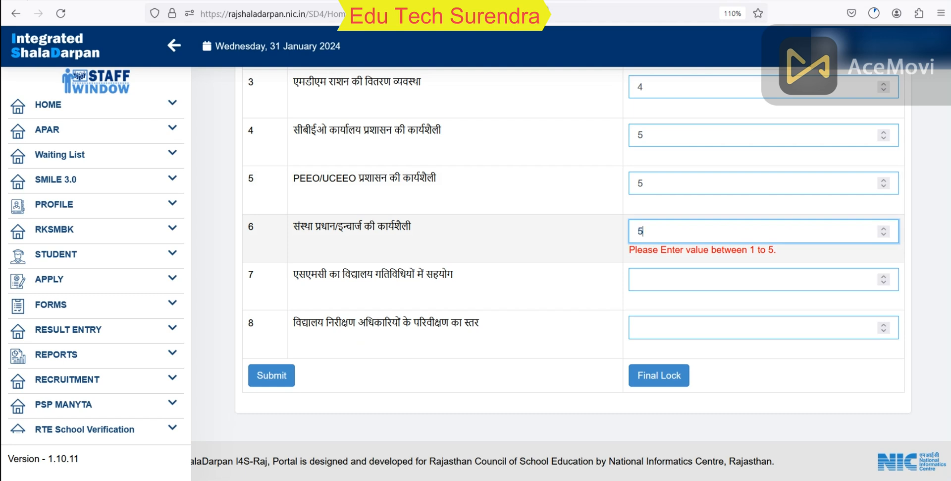
{"action": "left_click", "coordinate": [602, 272]}
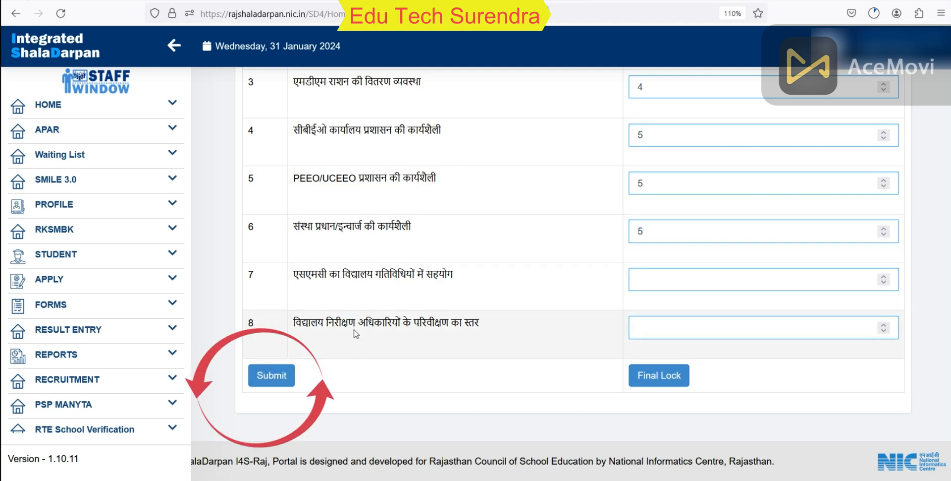
{"action": "scroll", "coordinate": [356, 334], "scroll_direction": "up", "scroll_amount": 1}
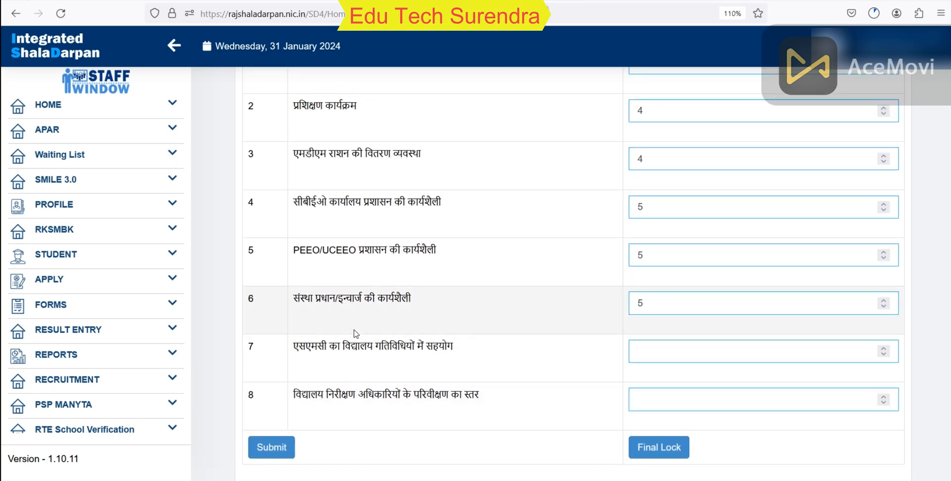
{"action": "scroll", "coordinate": [355, 334], "scroll_direction": "down", "scroll_amount": 1}
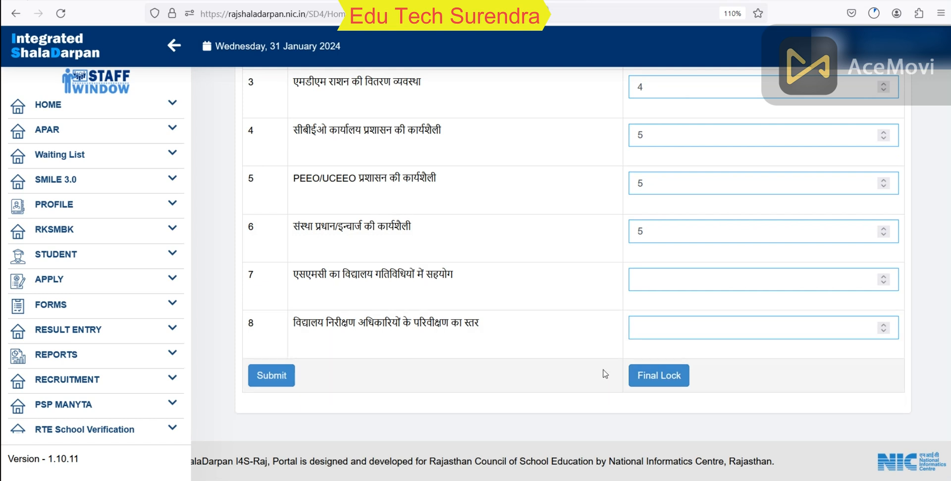